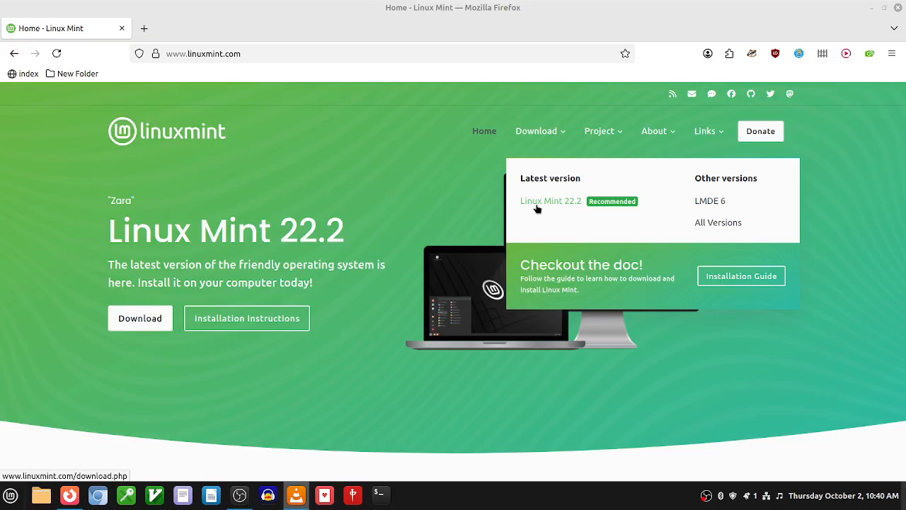
left_click(719, 203)
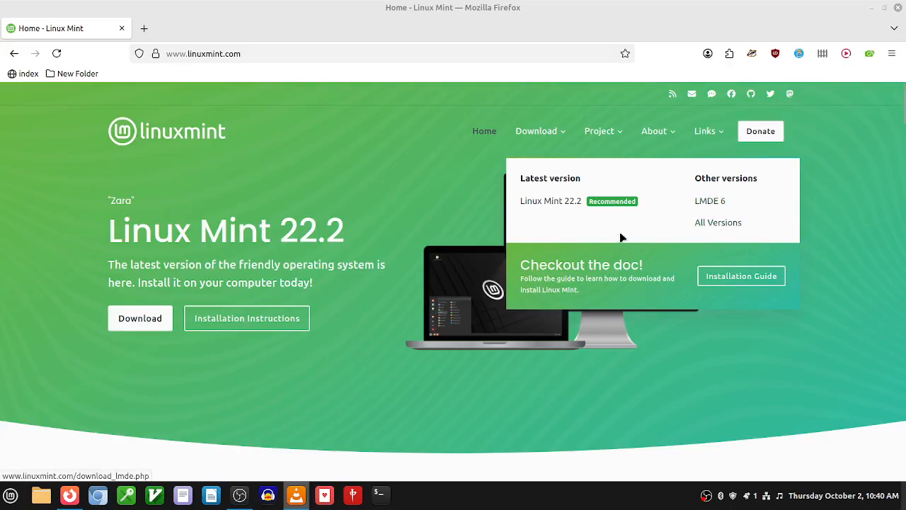
left_click(342, 131)
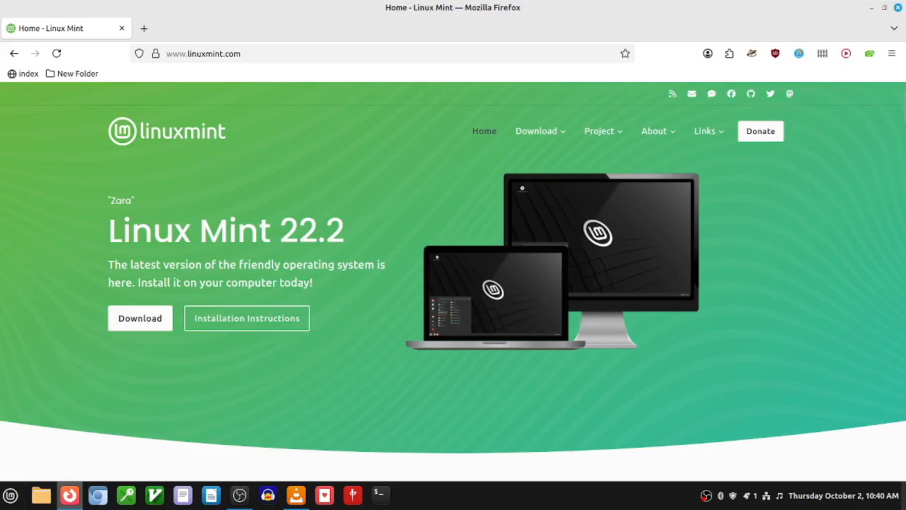
key("alt+Tab")
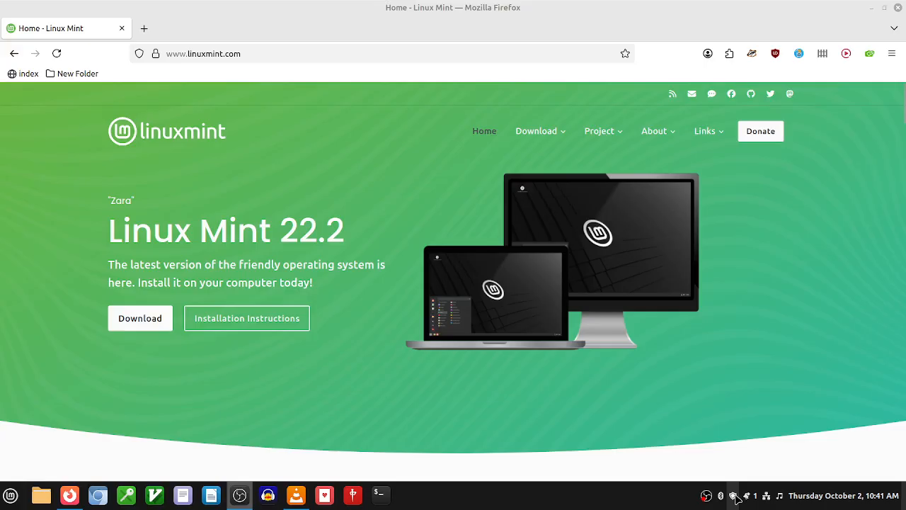
Open the Update Manager and reposition its window over the browser page
mouse_move(736, 498)
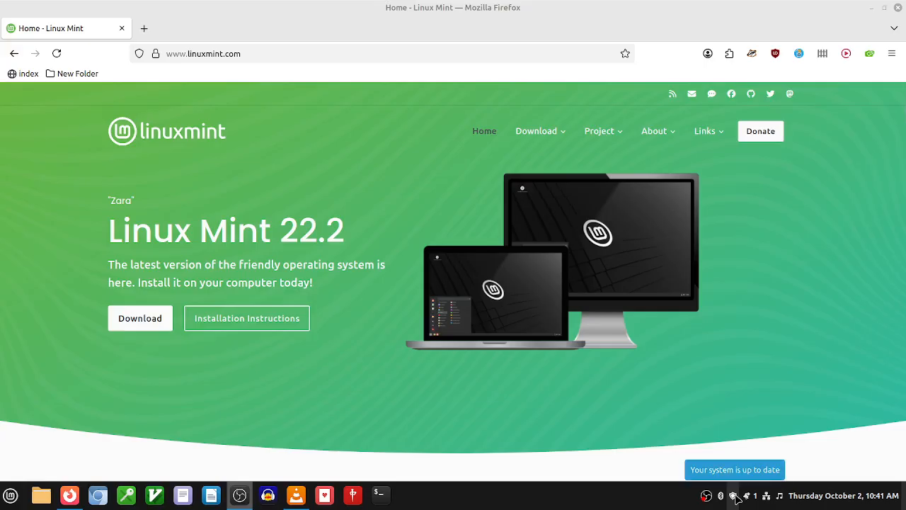
left_click(734, 495)
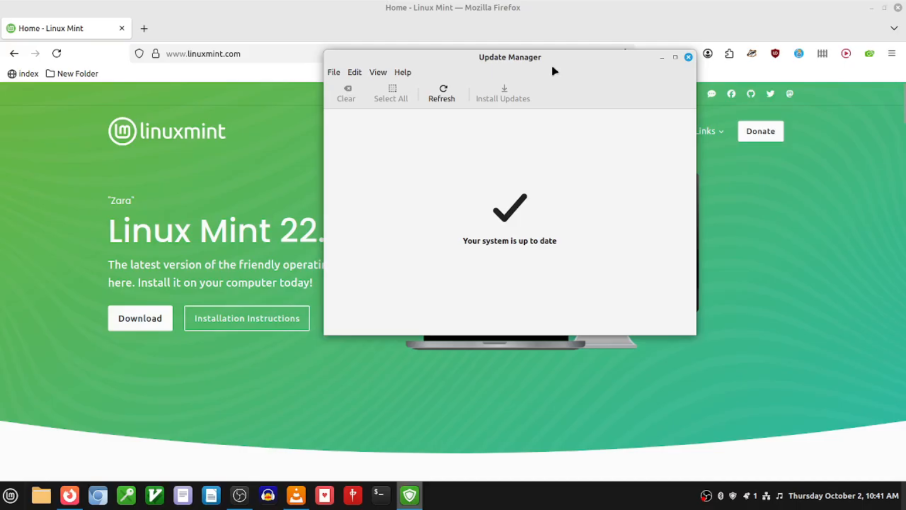
left_click_drag(554, 71, 475, 81)
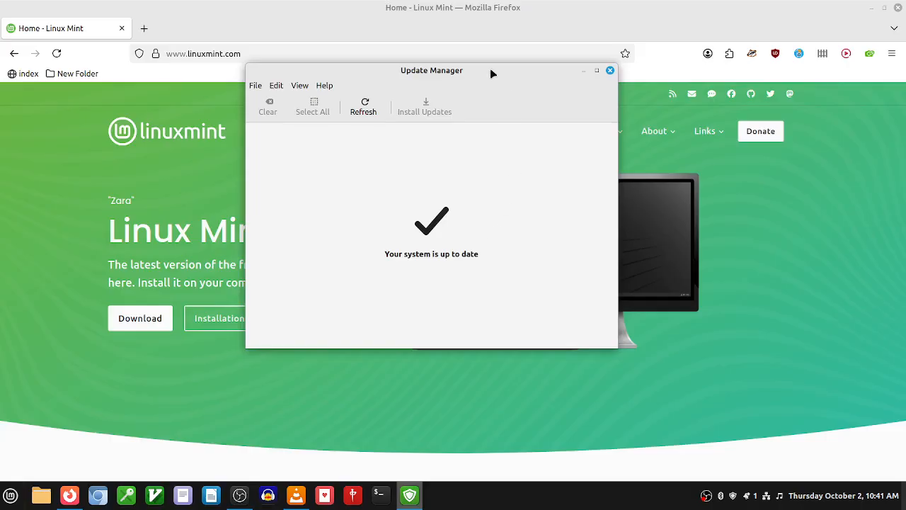
left_click_drag(491, 70, 574, 117)
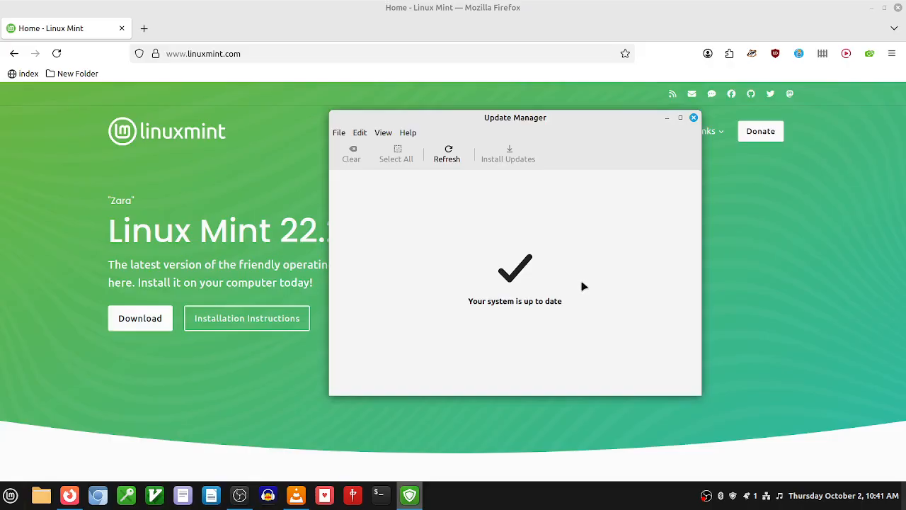
left_click(359, 133)
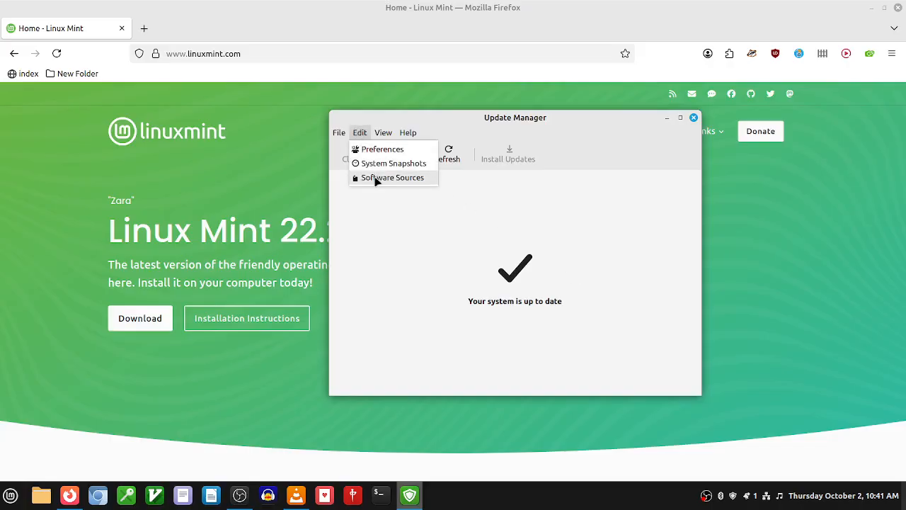
left_click(564, 131)
left_click_drag(564, 123, 497, 118)
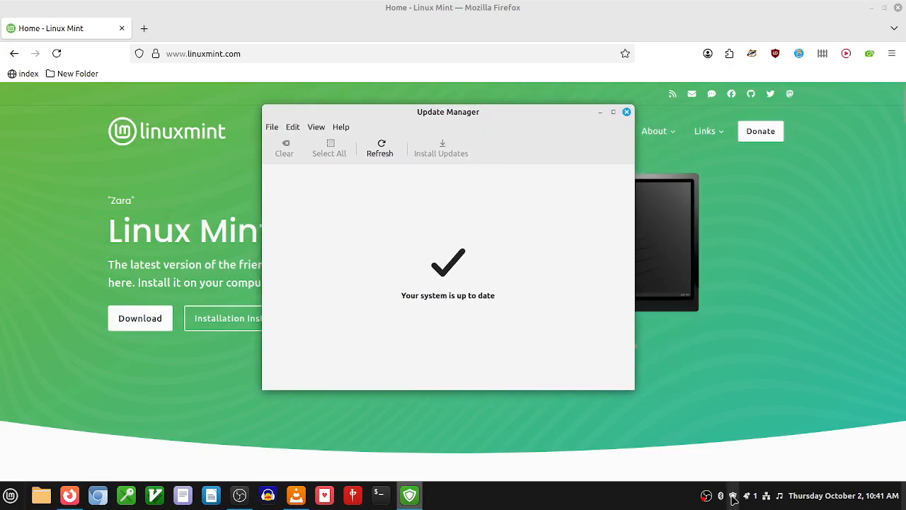
left_click_drag(461, 113, 503, 115)
Open Software Sources from the Update Manager, authenticating with the account password
left_click(336, 127)
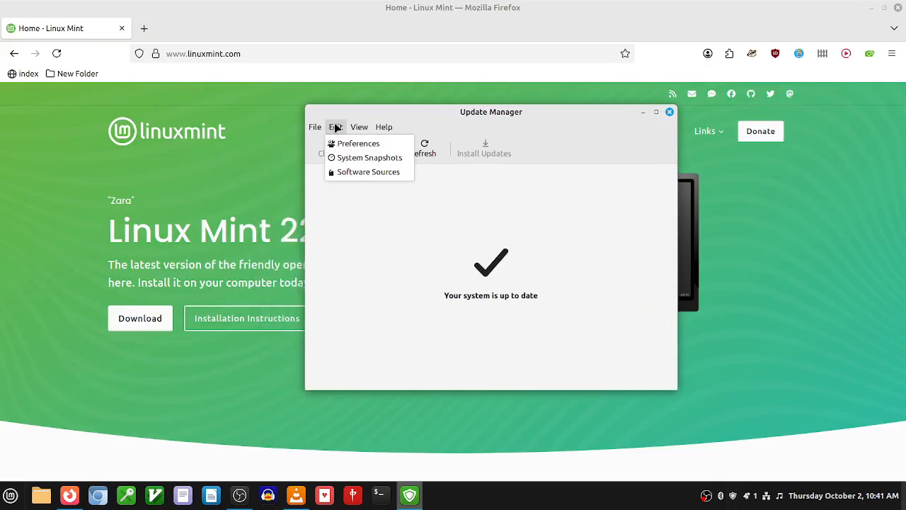
left_click(352, 173)
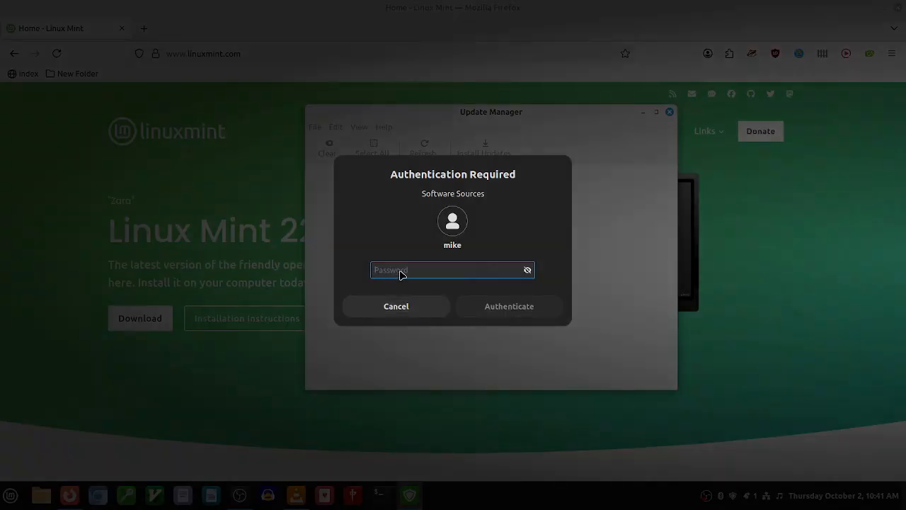
type("********")
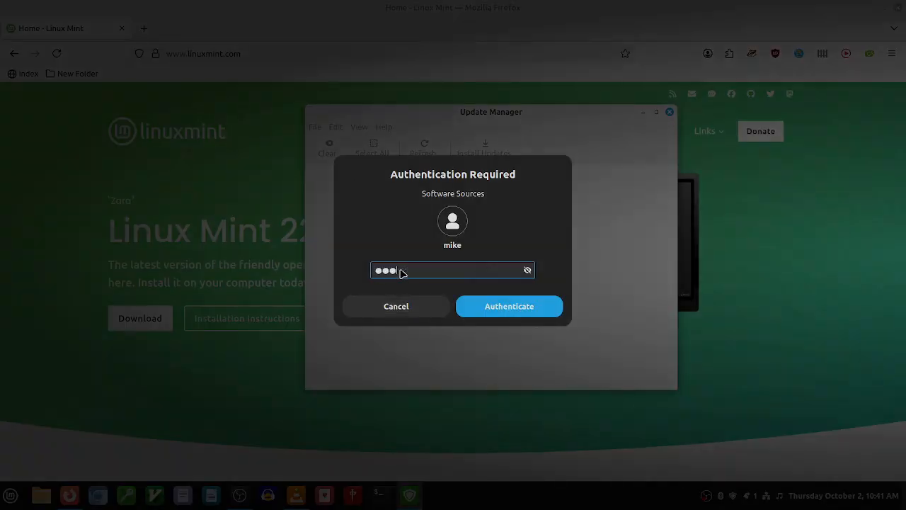
key("Return")
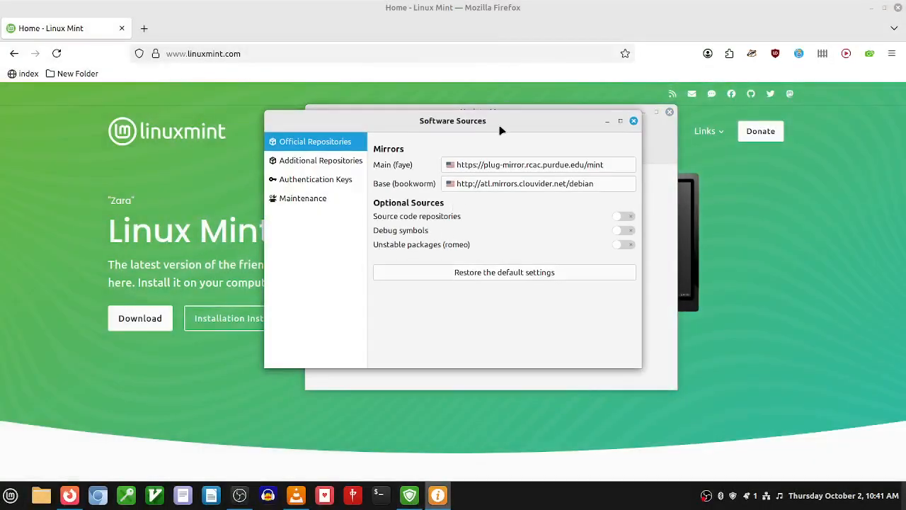
left_click_drag(501, 130, 531, 100)
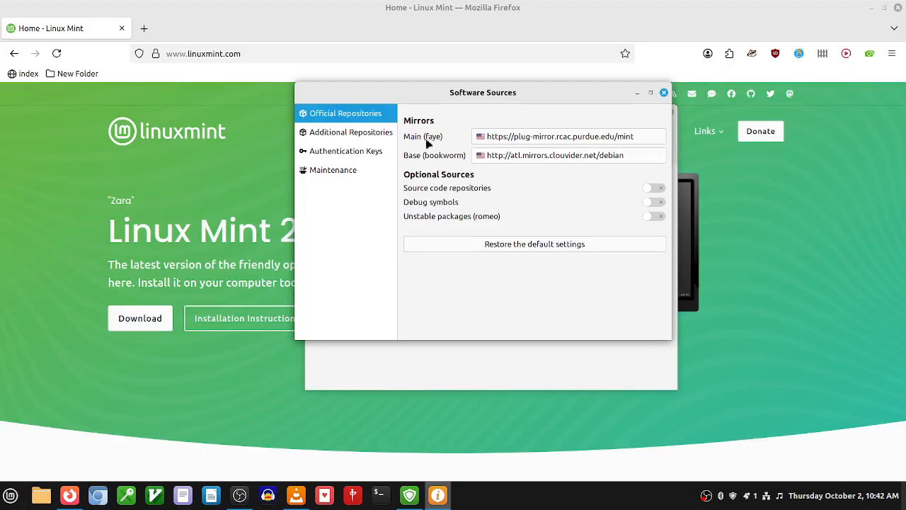
left_click(504, 137)
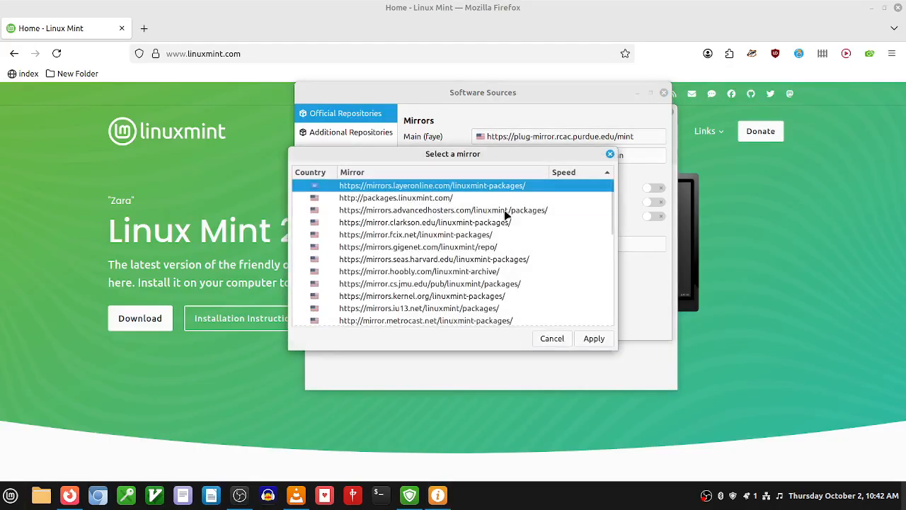
left_click_drag(470, 153, 449, 126)
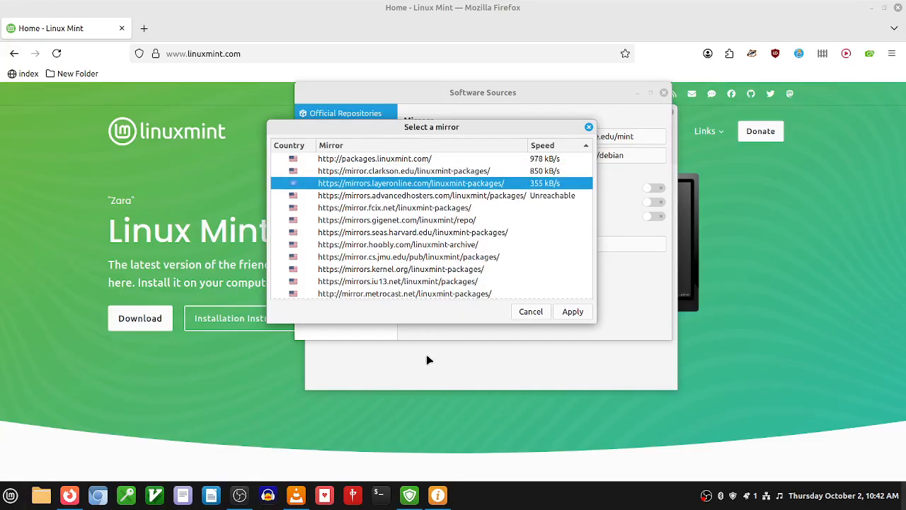
left_click(562, 224)
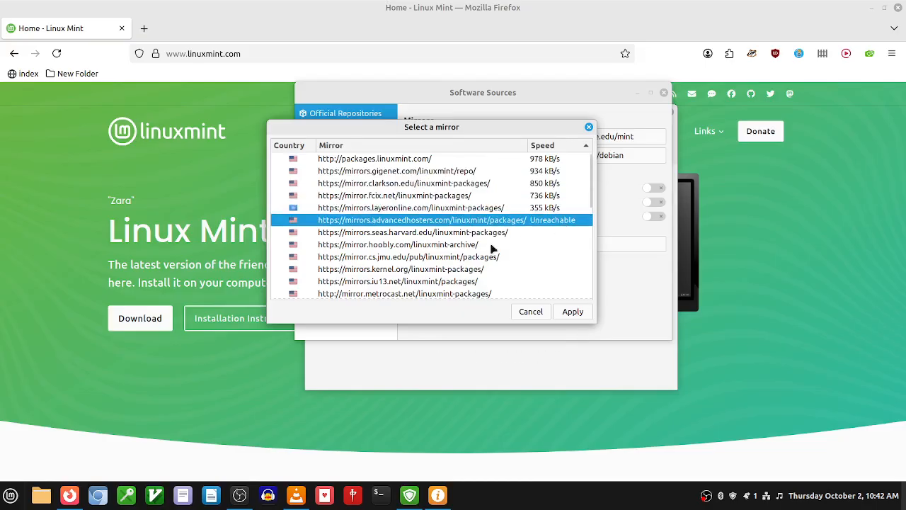
left_click(410, 172)
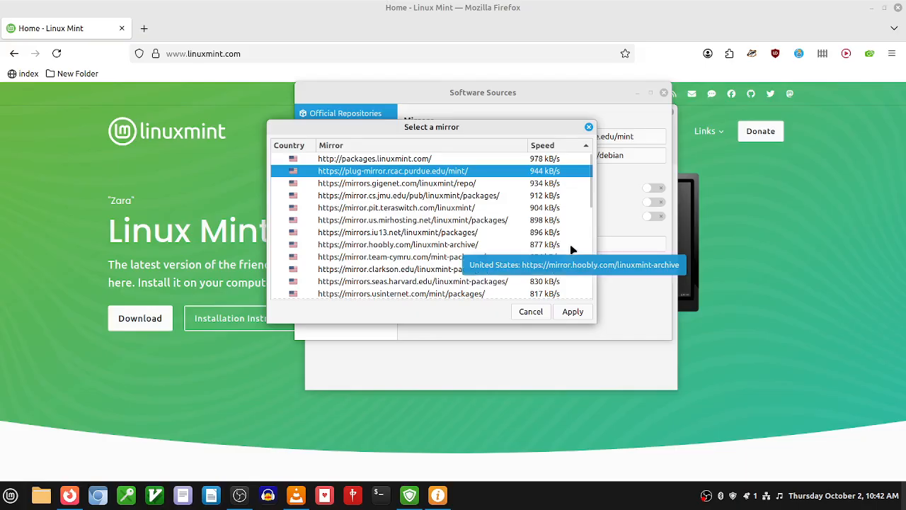
left_click(575, 313)
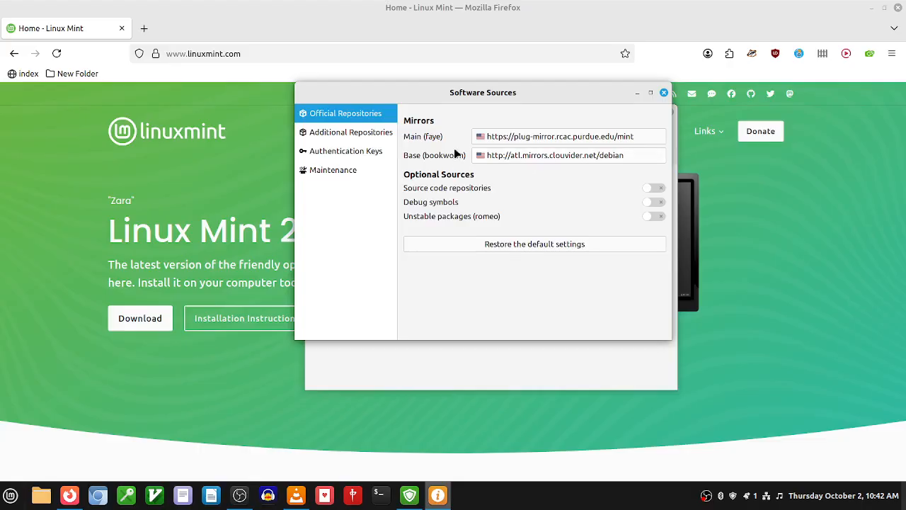
left_click(520, 157)
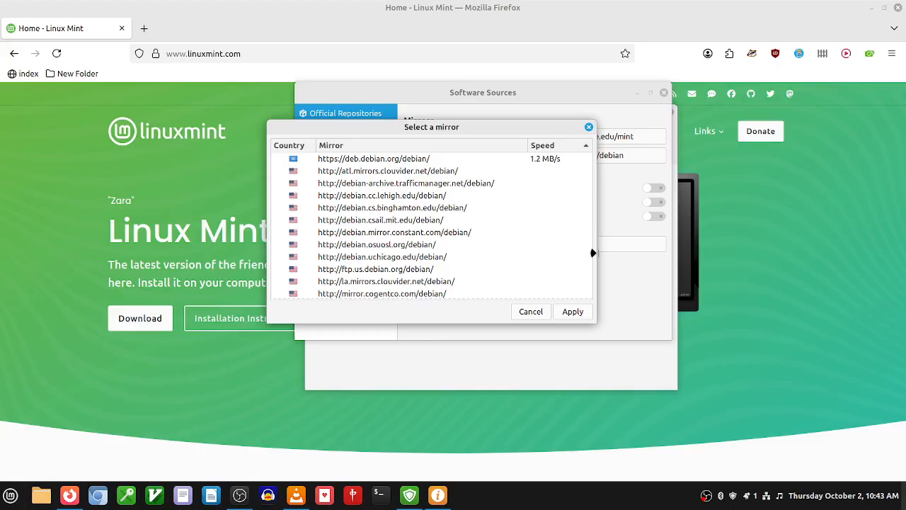
left_click(386, 172)
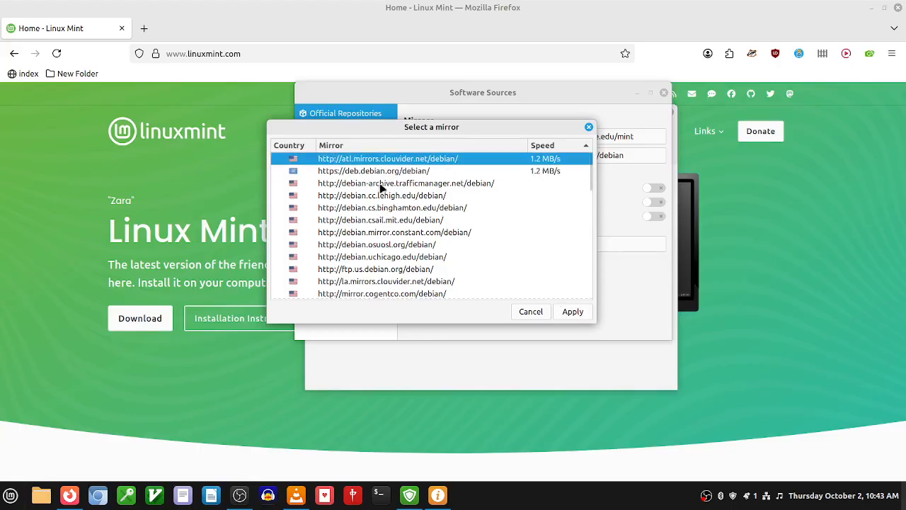
left_click(395, 172)
left_click(578, 313)
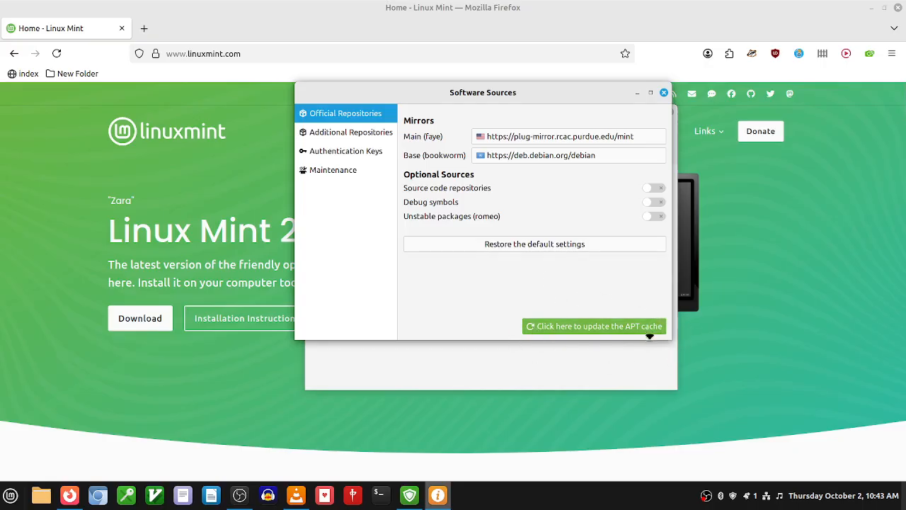
left_click(583, 326)
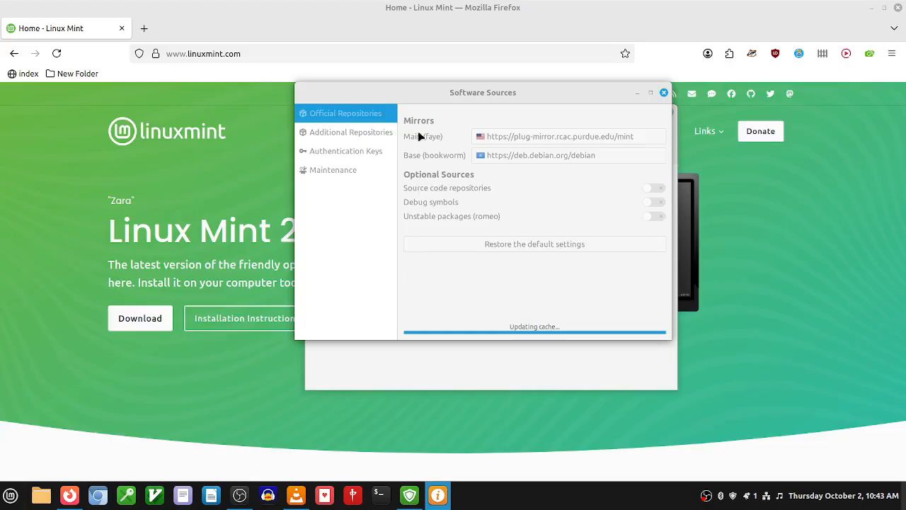
left_click_drag(432, 93, 342, 75)
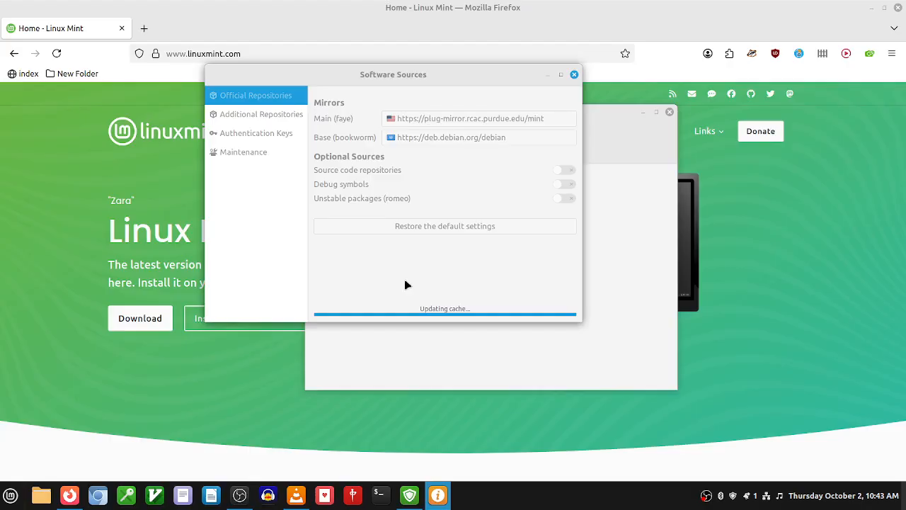
left_click(607, 139)
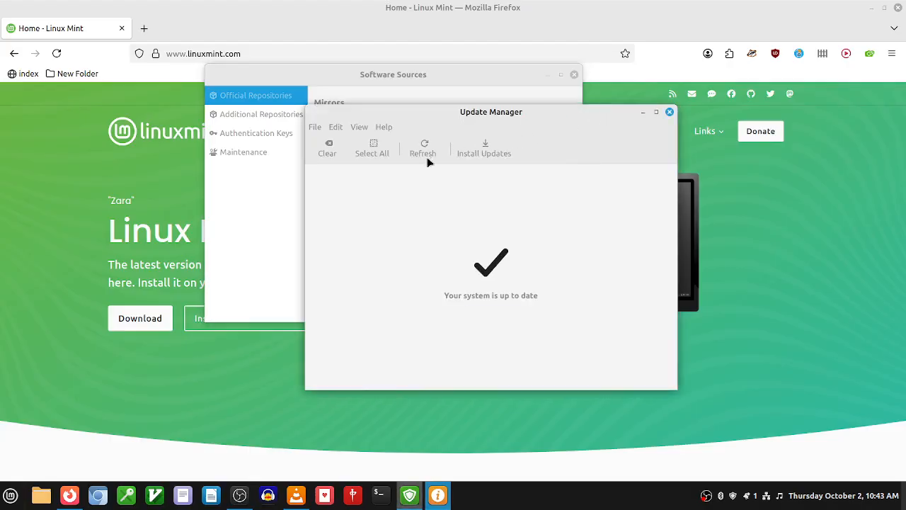
left_click_drag(543, 115, 718, 158)
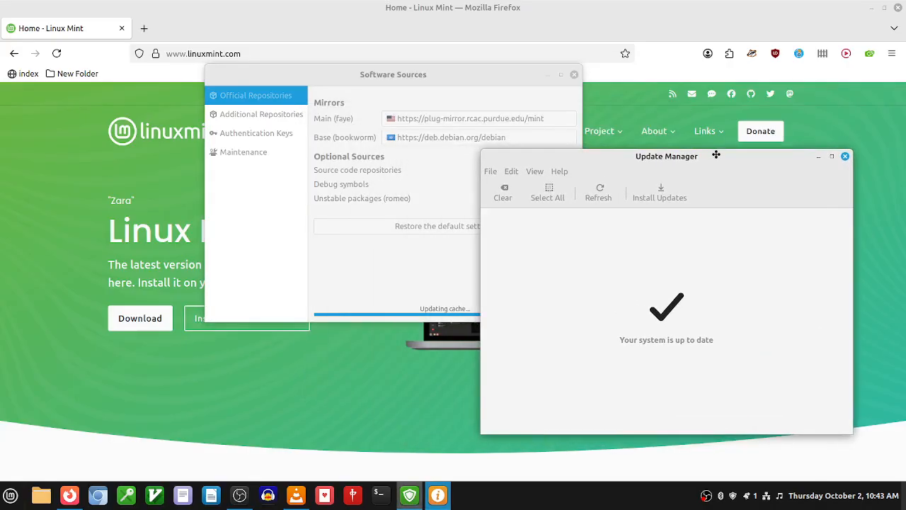
left_click(461, 78)
left_click_drag(467, 75, 546, 124)
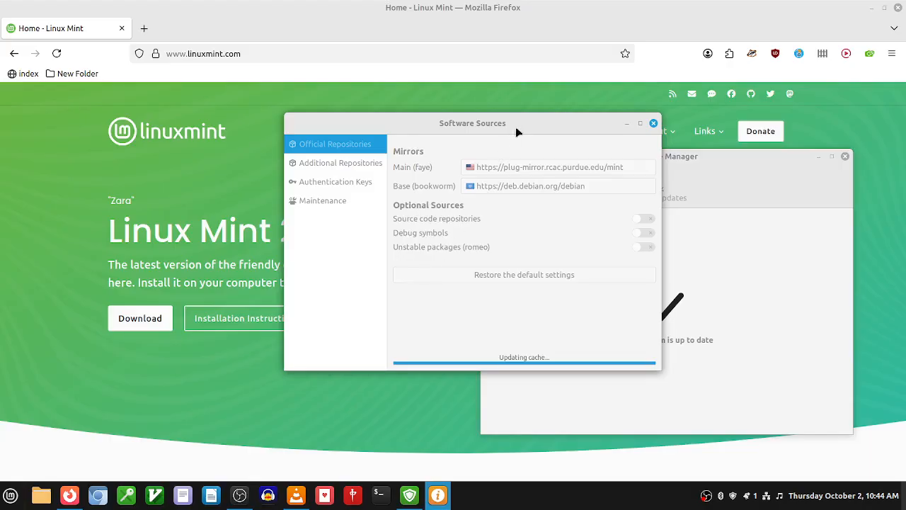
left_click_drag(530, 129, 500, 121)
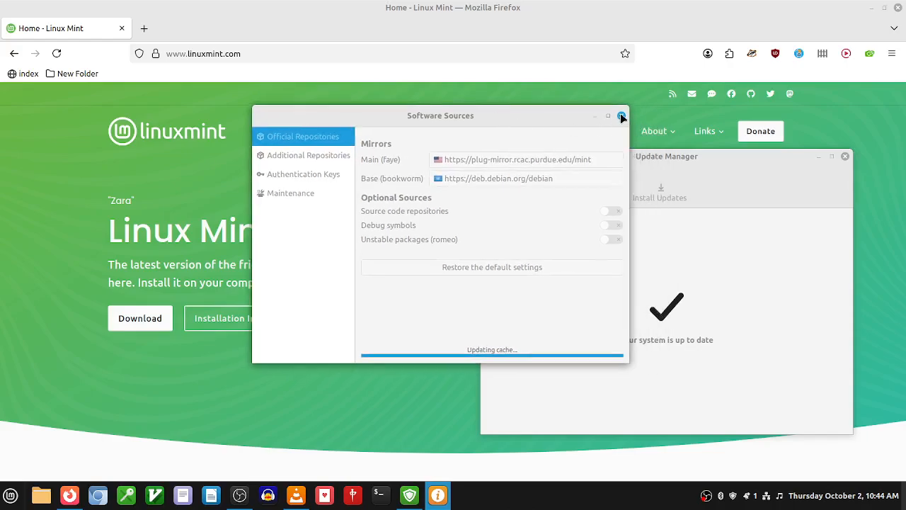
left_click_drag(564, 118, 533, 103)
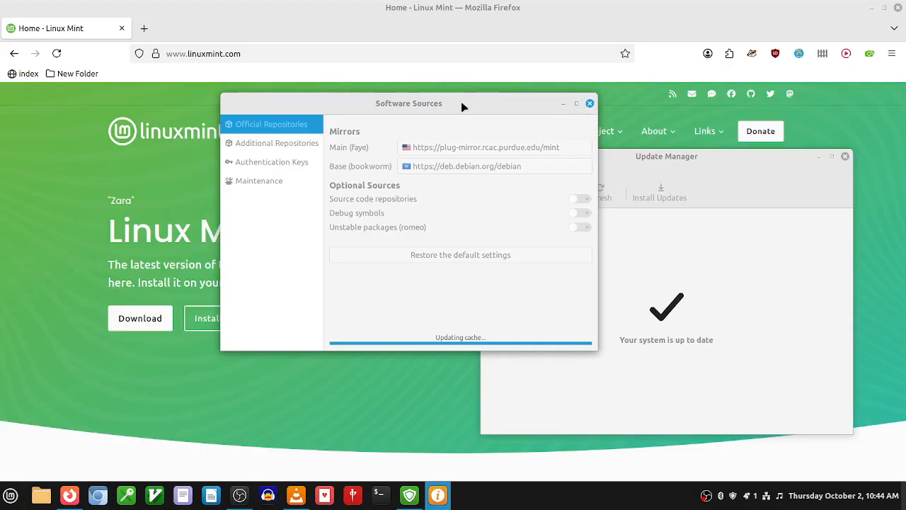
left_click_drag(463, 106, 521, 101)
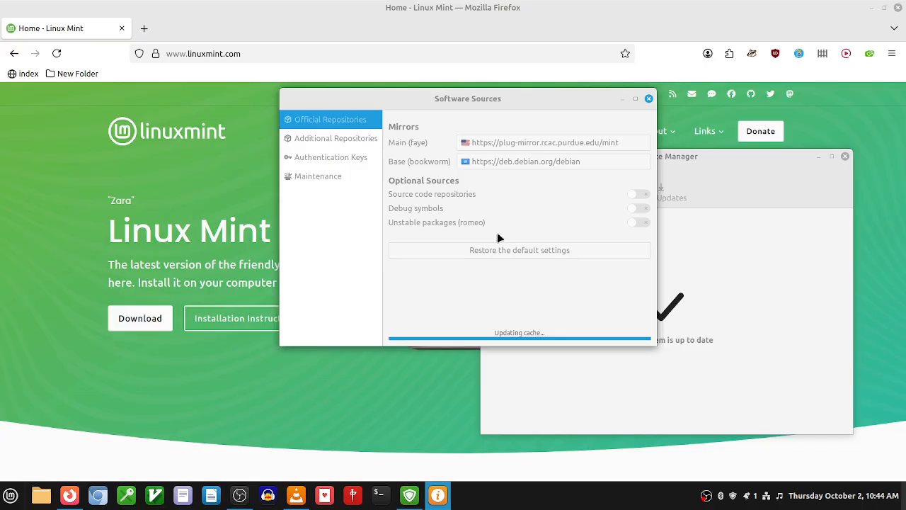